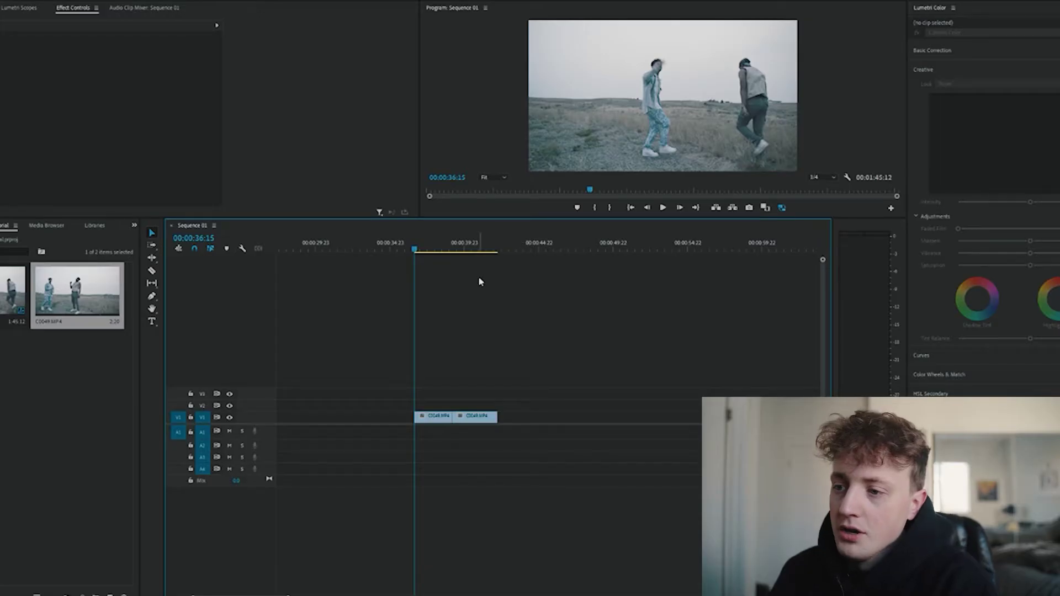
# Step: Select the first C0049 clip on V1 and scrub its frames around 00:00:38:03
pyautogui.click(430, 249)
pyautogui.click(474, 245)
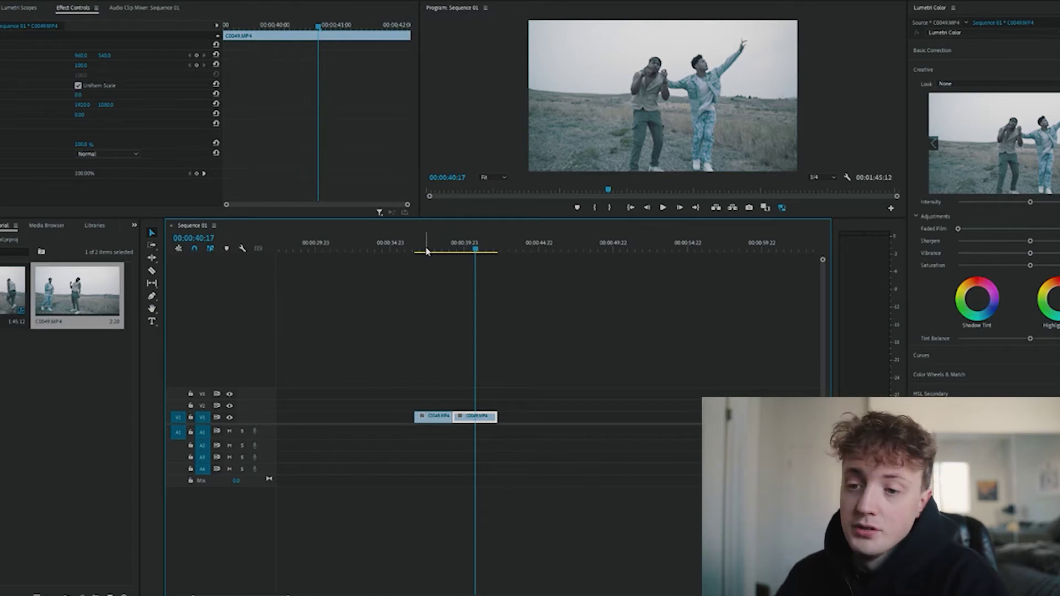
pyautogui.click(442, 388)
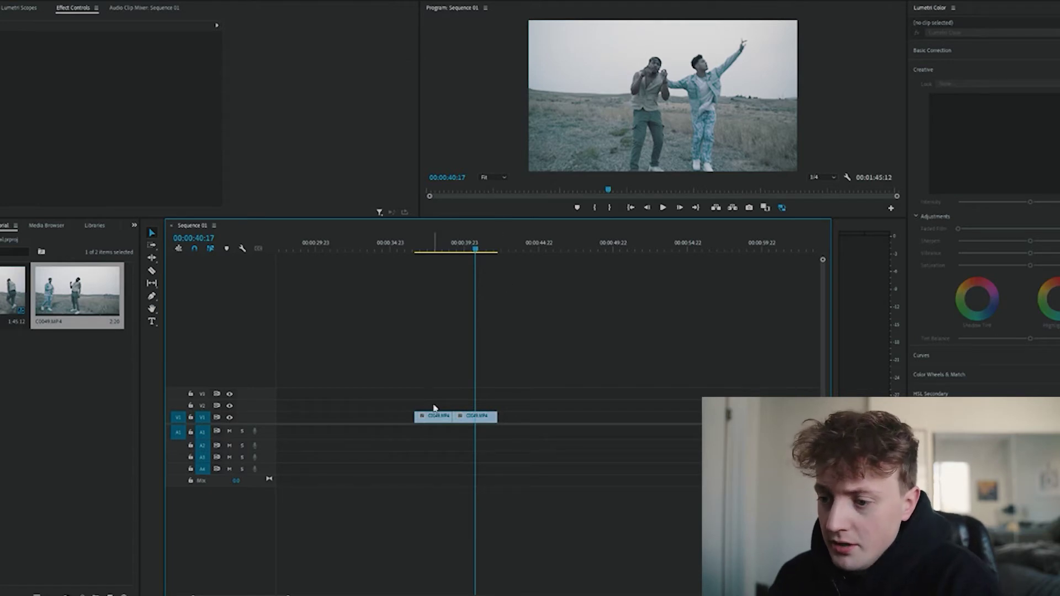
pyautogui.click(434, 415)
pyautogui.click(439, 252)
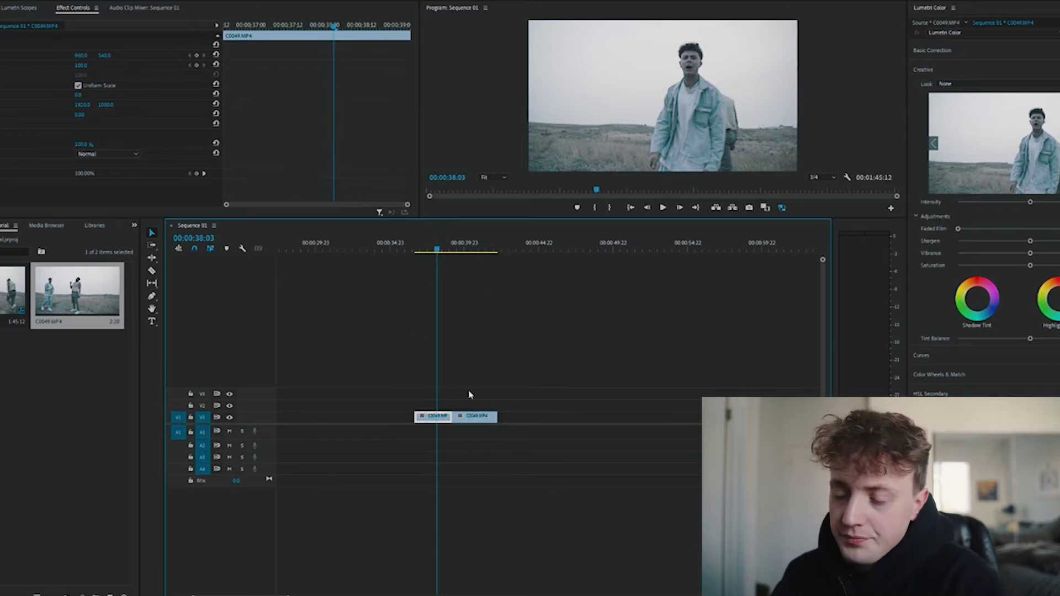
pyautogui.moveTo(445, 249)
pyautogui.mouseDown()
pyautogui.moveTo(456, 254)
pyautogui.moveTo(434, 253)
pyautogui.mouseUp()
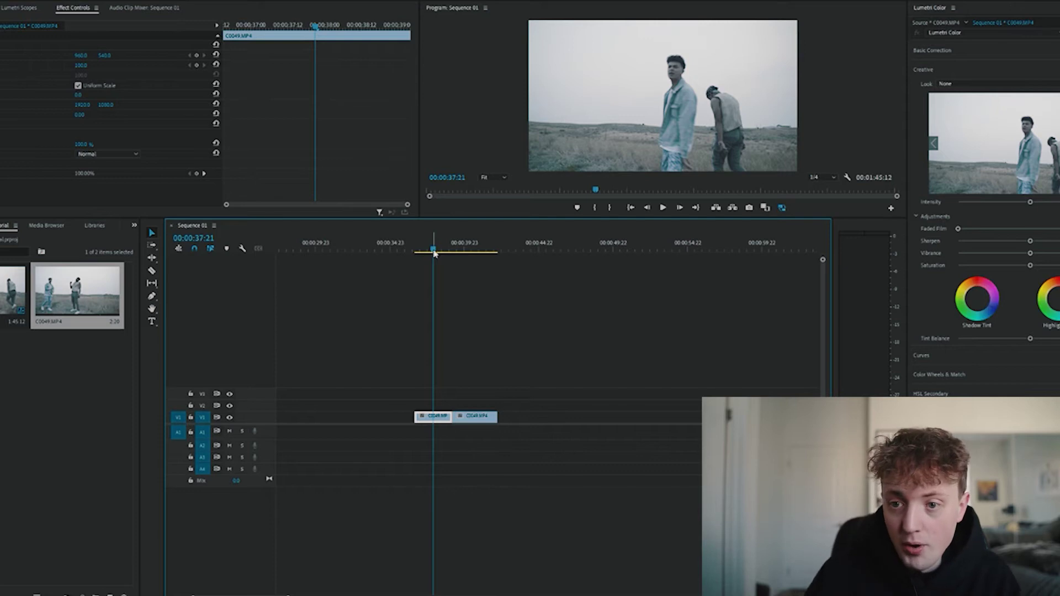
# Step: Save the project and play the first clip from 00:00:37:00
pyautogui.hotkey('ctrl', 's')
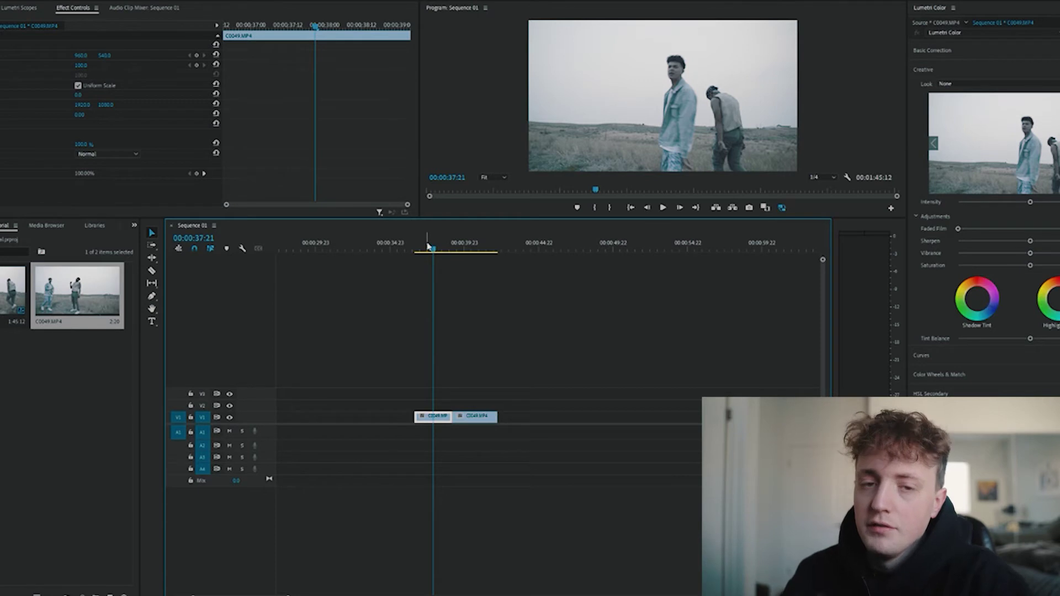
pyautogui.moveTo(429, 246)
pyautogui.mouseDown()
pyautogui.moveTo(417, 250)
pyautogui.moveTo(444, 262)
pyautogui.moveTo(419, 260)
pyautogui.mouseUp()
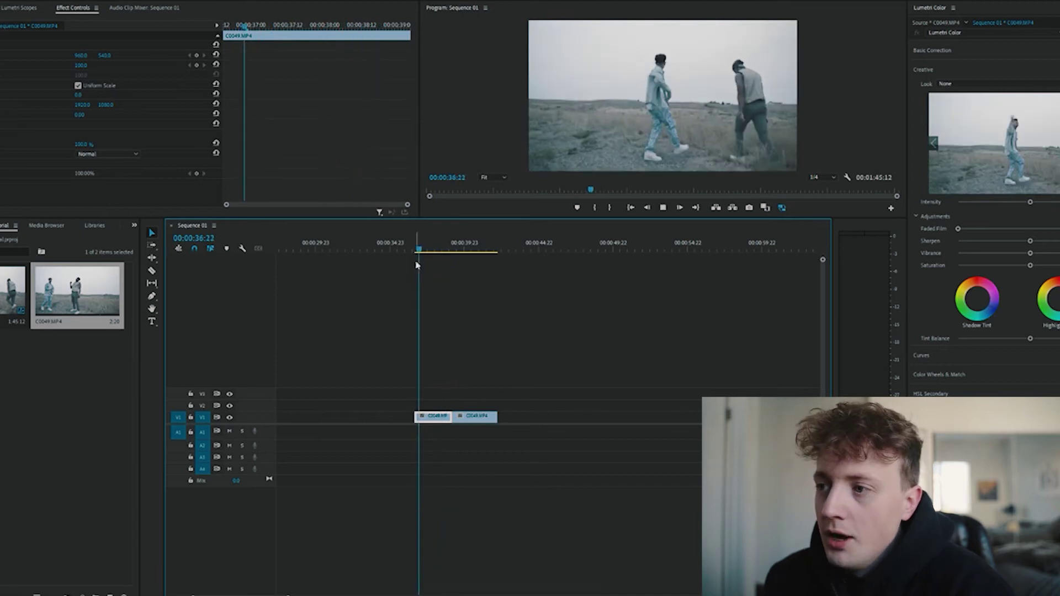
pyautogui.press('space')
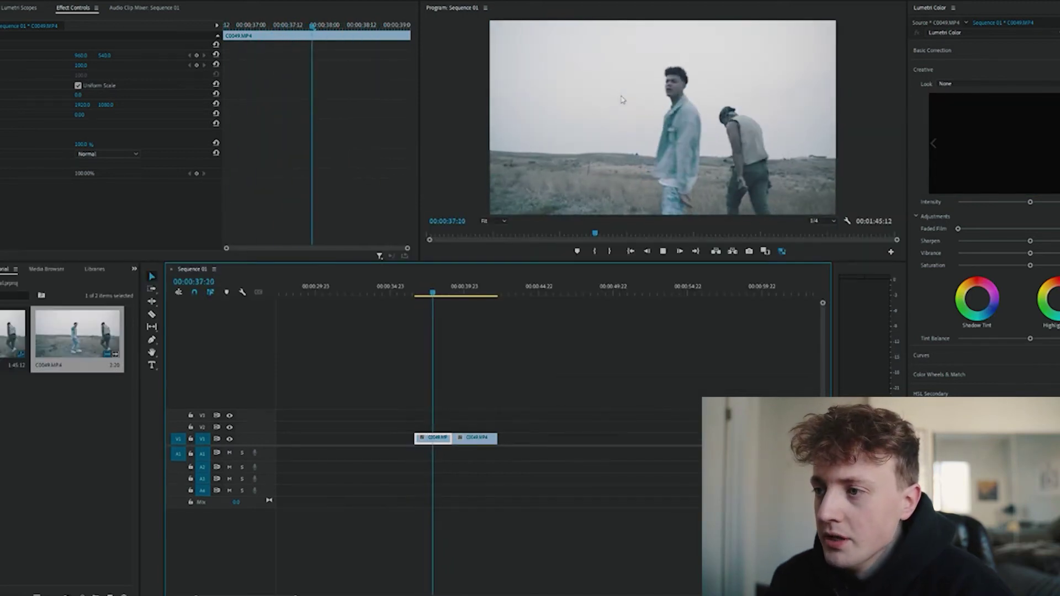
# Step: Keyframe Scale and Position at the first clip's start, with Scale 180 at 00:00:39:02
pyautogui.press('space')
pyautogui.moveTo(418, 291); pyautogui.dragTo(416, 294)
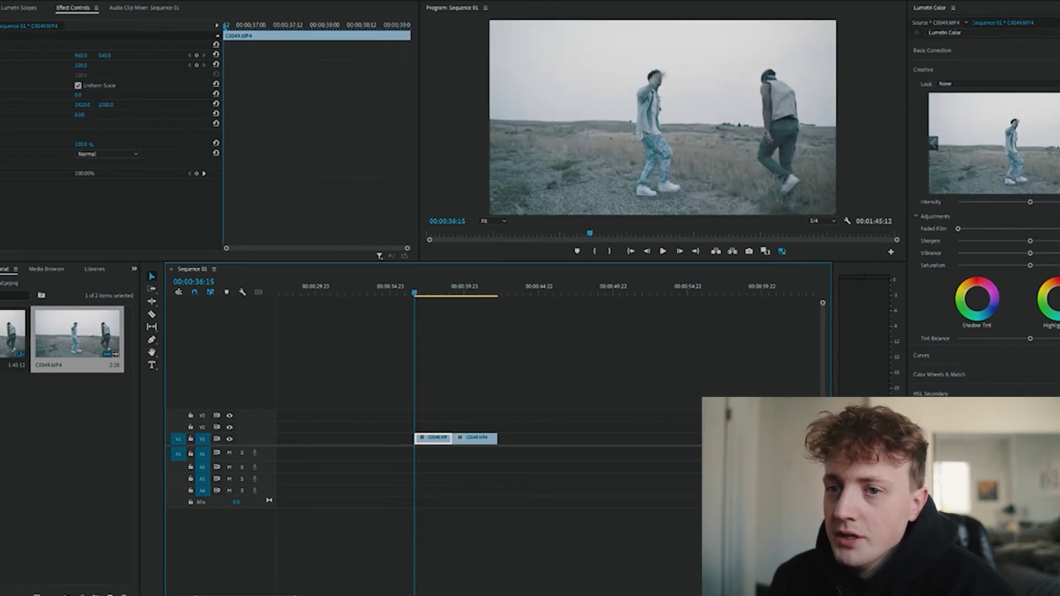
pyautogui.click(196, 66)
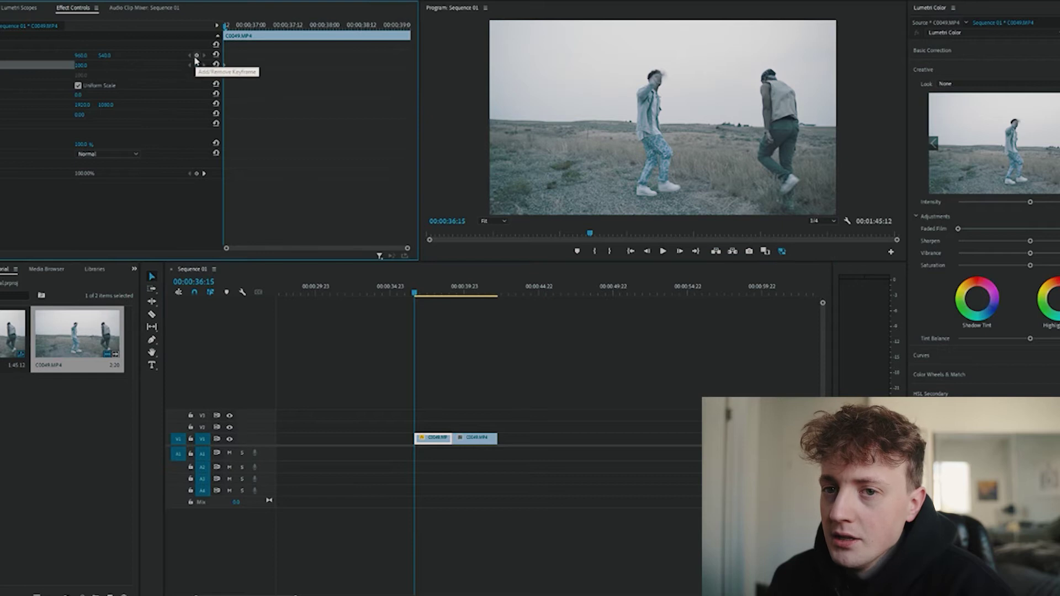
pyautogui.click(195, 57)
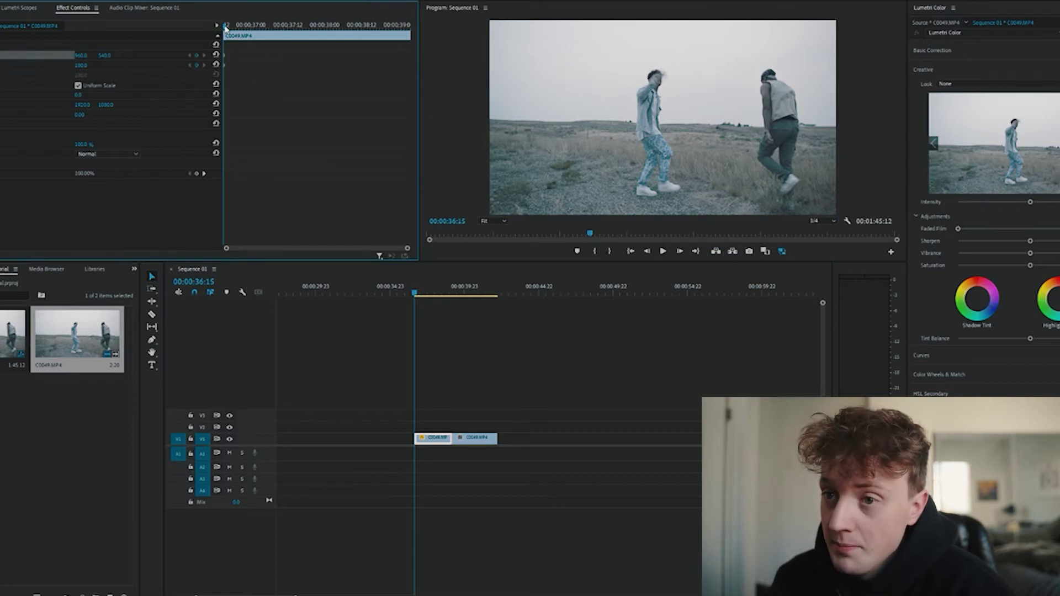
pyautogui.moveTo(226, 27); pyautogui.dragTo(407, 22)
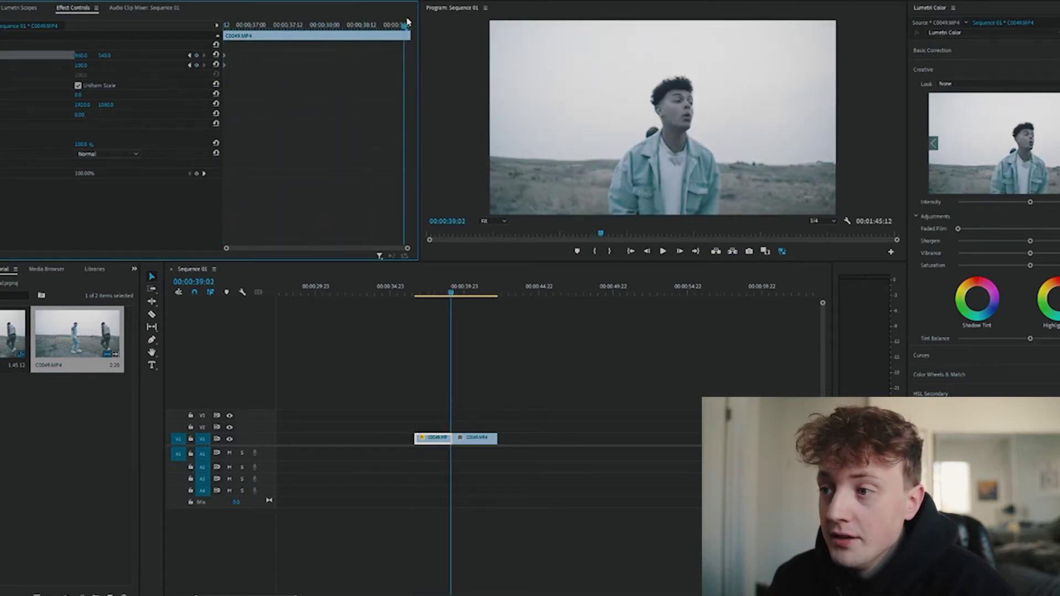
pyautogui.moveTo(80, 66); pyautogui.dragTo(125, 66)
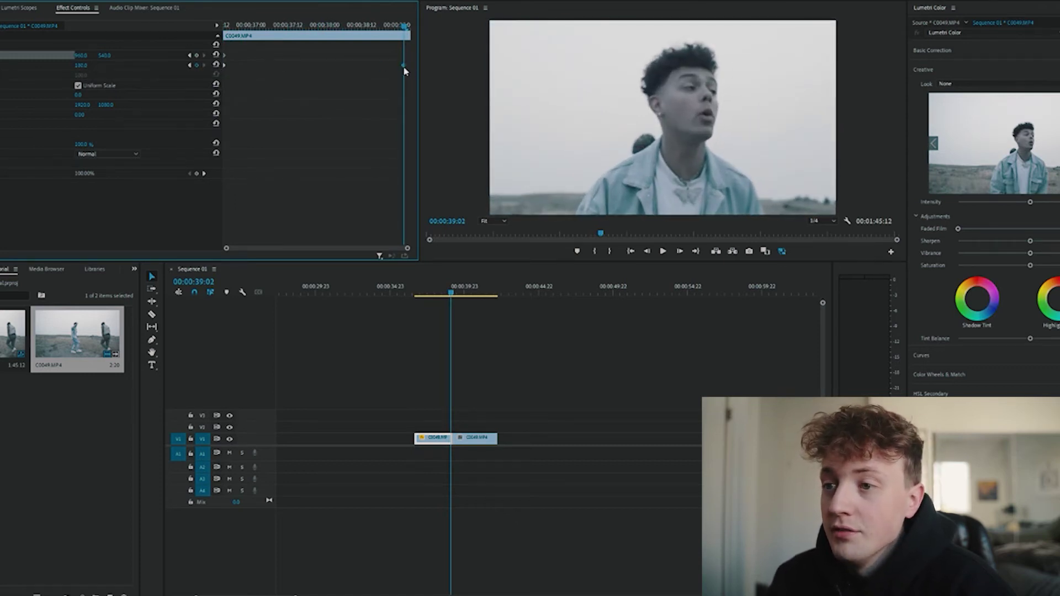
pyautogui.moveTo(232, 33); pyautogui.dragTo(394, 28)
# Step: Raise the ending Scale keyframe at 00:00:39:02 to 220 for a stronger zoom
pyautogui.click(443, 432)
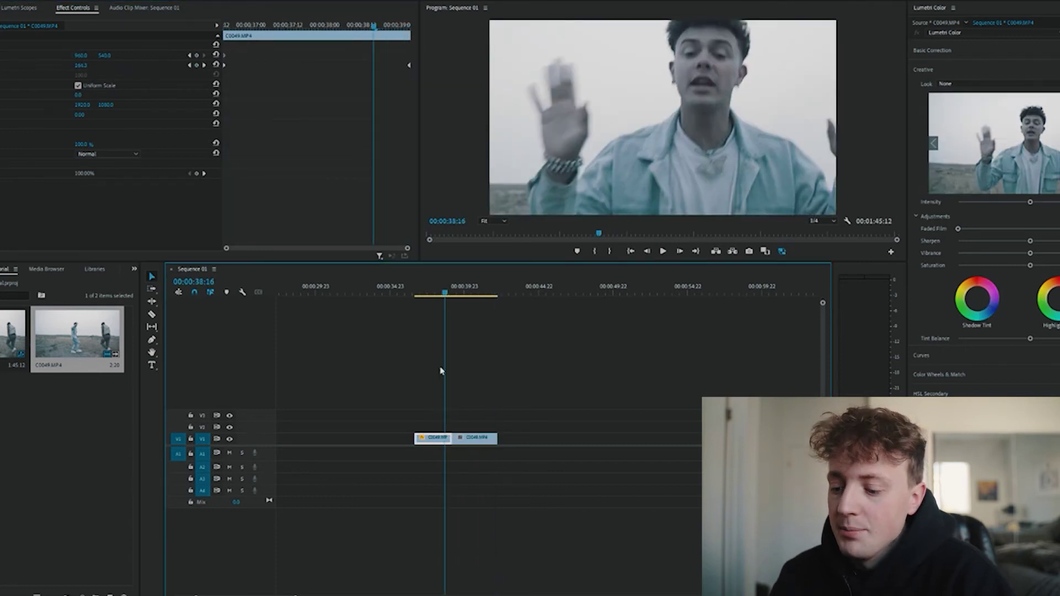
pyautogui.press('Right')
pyautogui.press('Right')
pyautogui.press('Right')
pyautogui.press('Right')
pyautogui.press('Right')
pyautogui.press('Right')
pyautogui.press('Right')
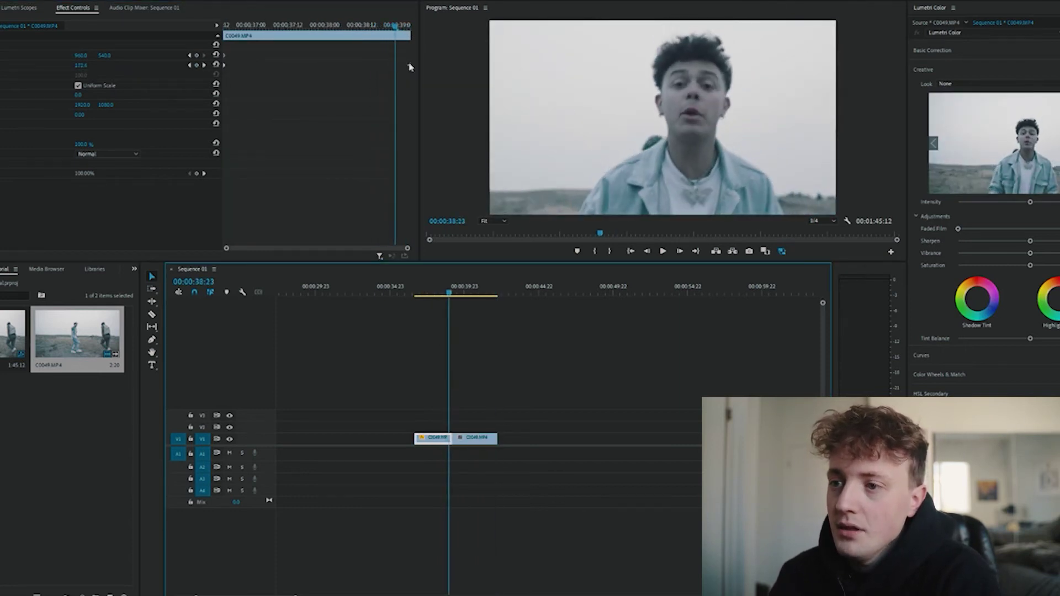
pyautogui.click(391, 55)
pyautogui.moveTo(319, 26); pyautogui.dragTo(406, 28)
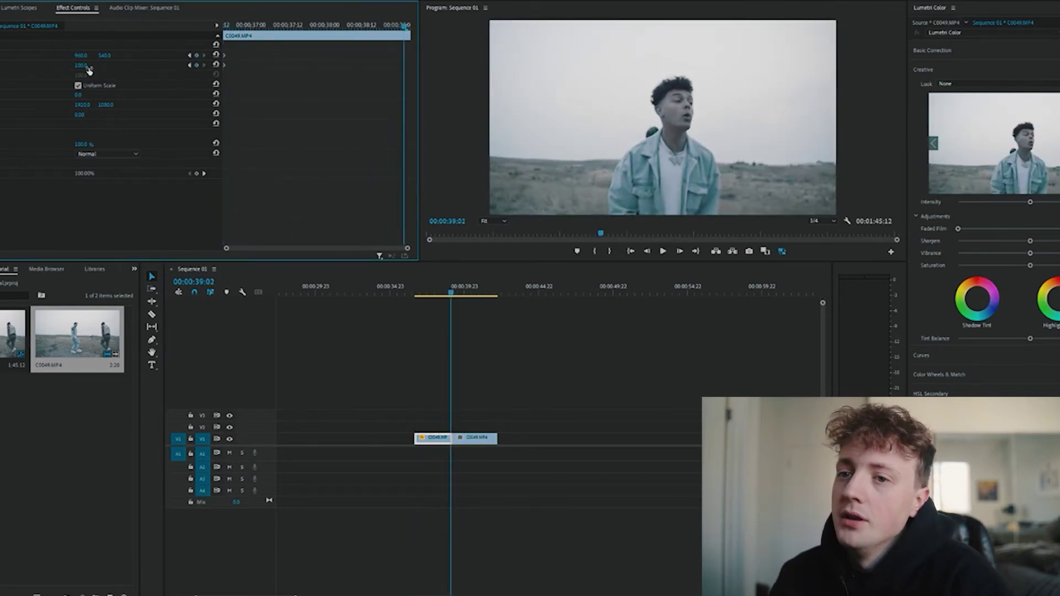
pyautogui.moveTo(82, 65); pyautogui.dragTo(158, 65)
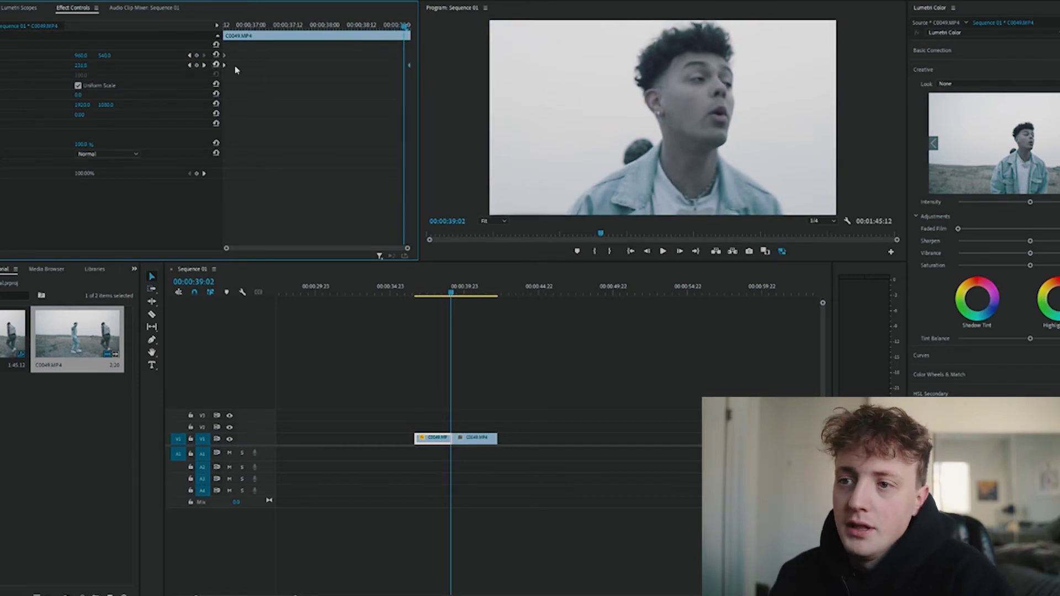
pyautogui.press('Up')
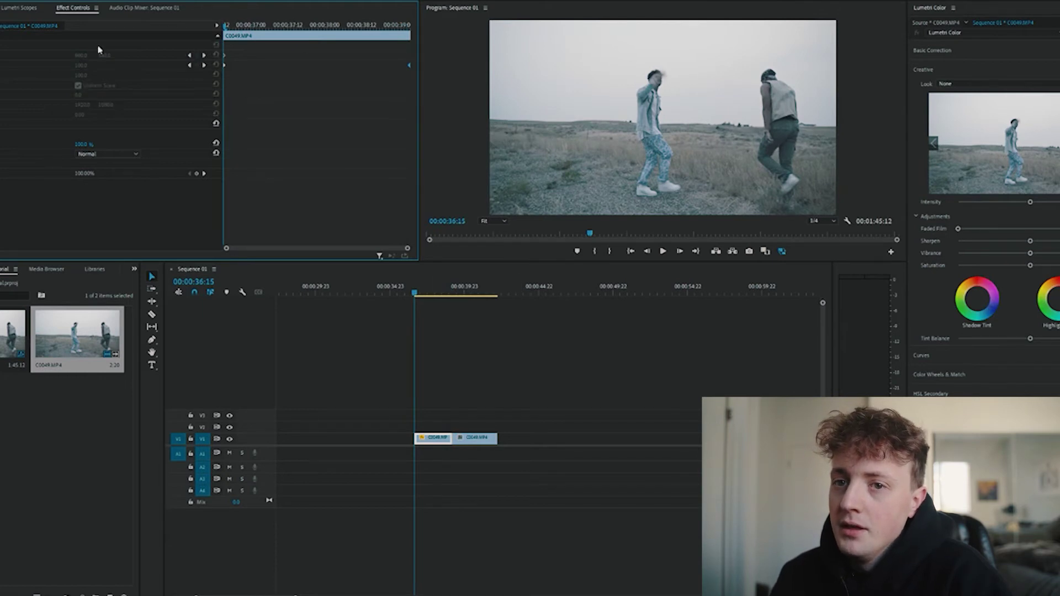
# Step: Preview the first clip's zoom twice and park the playhead at 00:00:36:17
pyautogui.press('space')
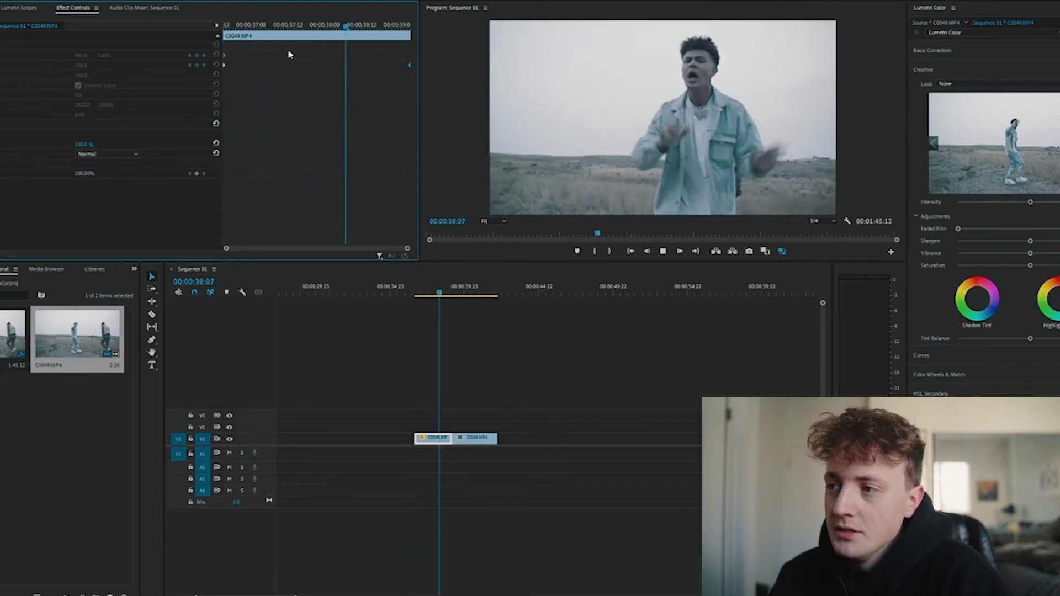
pyautogui.press('space')
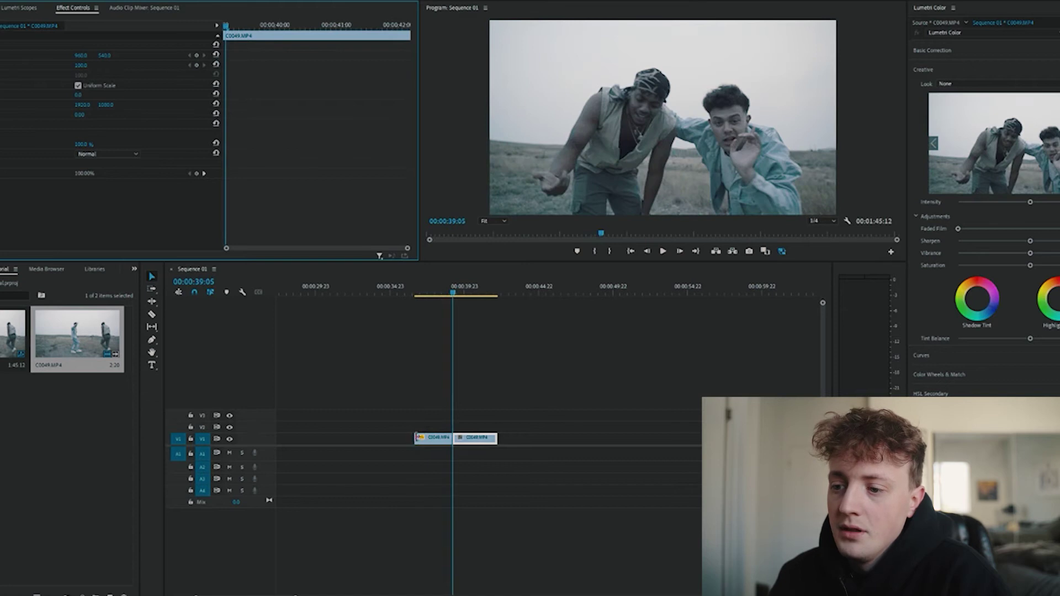
pyautogui.press('Up')
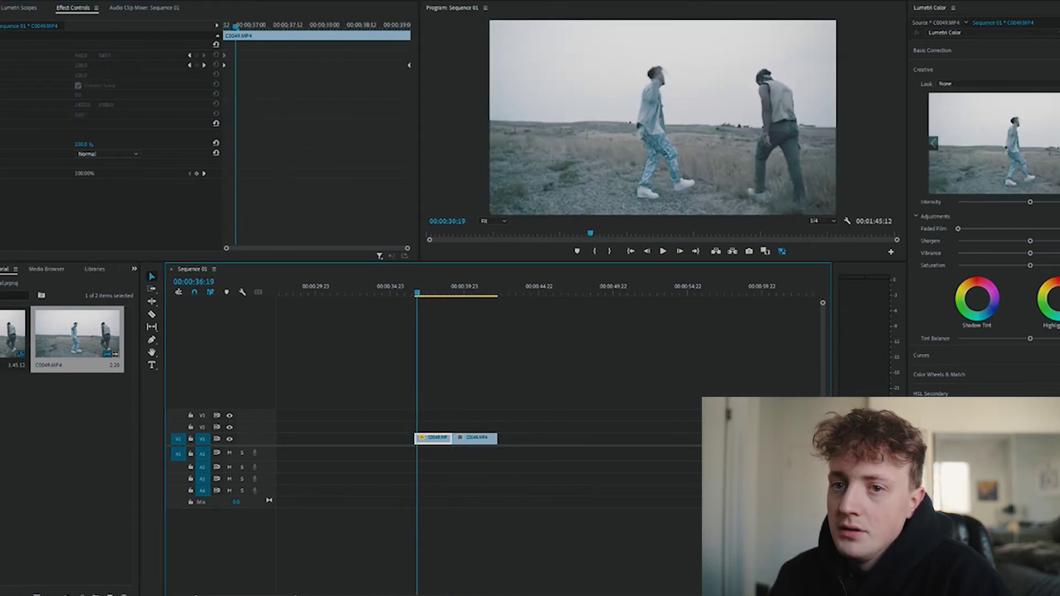
pyautogui.press('Left')
pyautogui.press('Left')
pyautogui.press('Left')
pyautogui.press('Left')
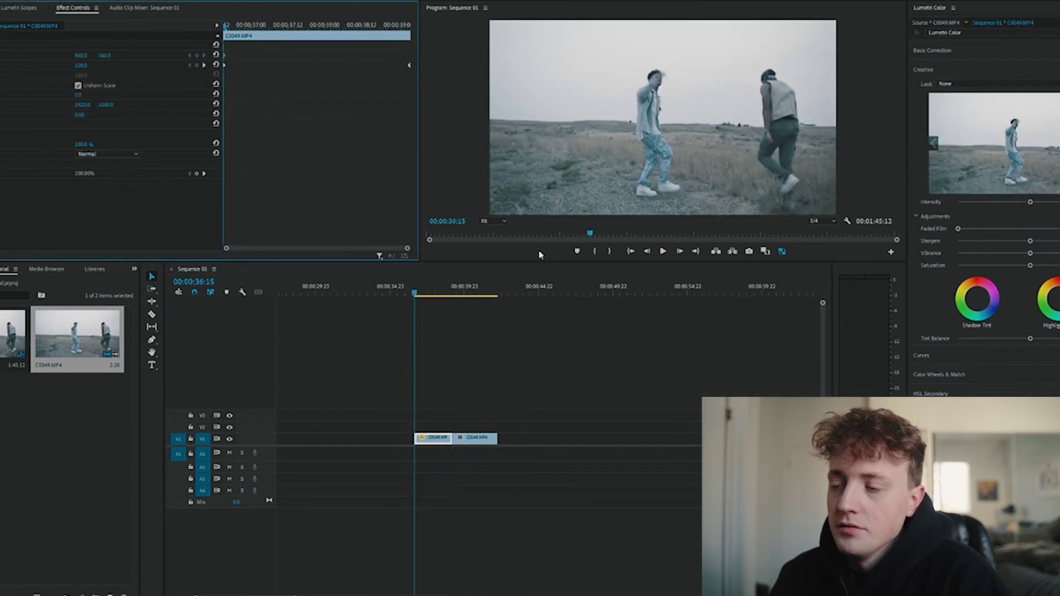
pyautogui.press('space')
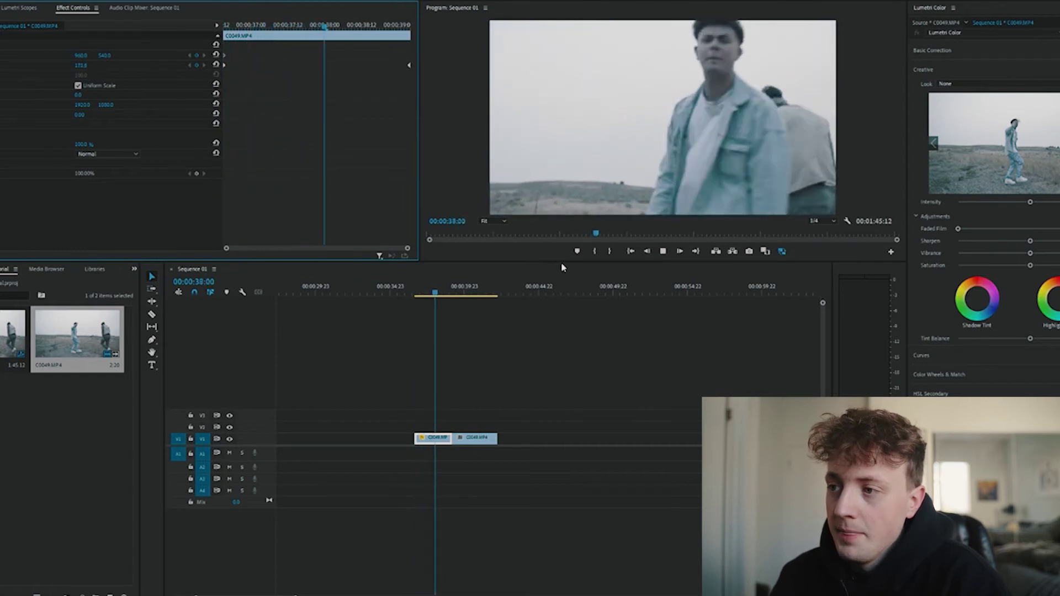
pyautogui.press('space')
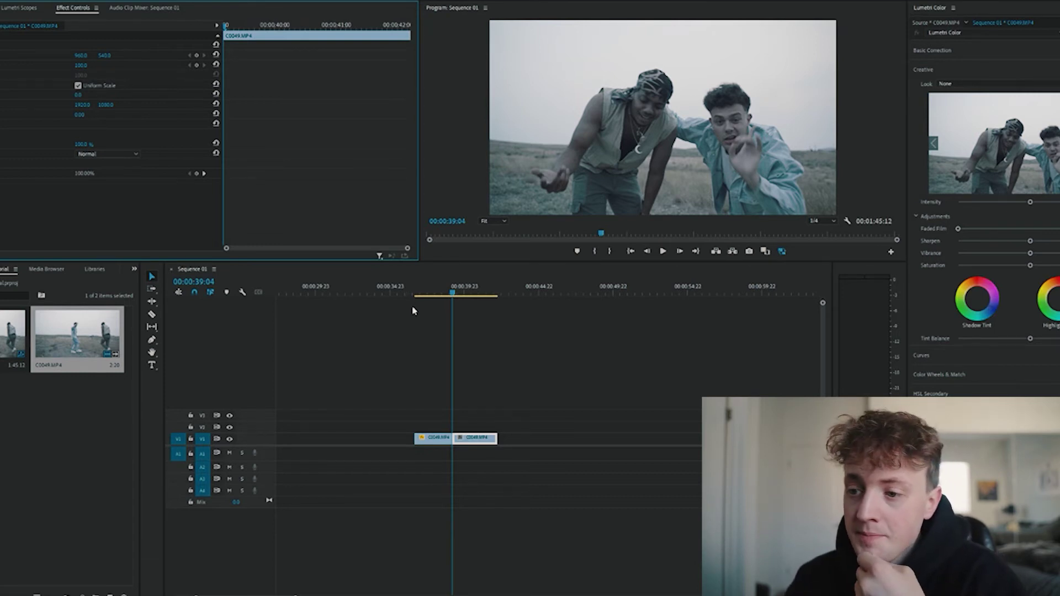
pyautogui.click(418, 295)
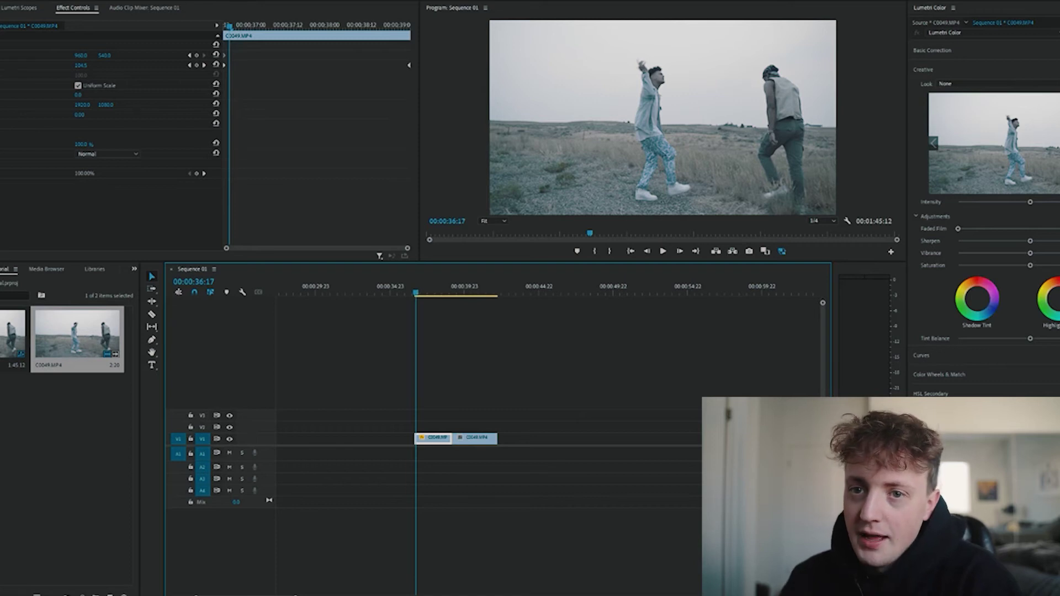
# Step: Play the first clip's push-in and scrub across the cut into the second clip
pyautogui.press('space')
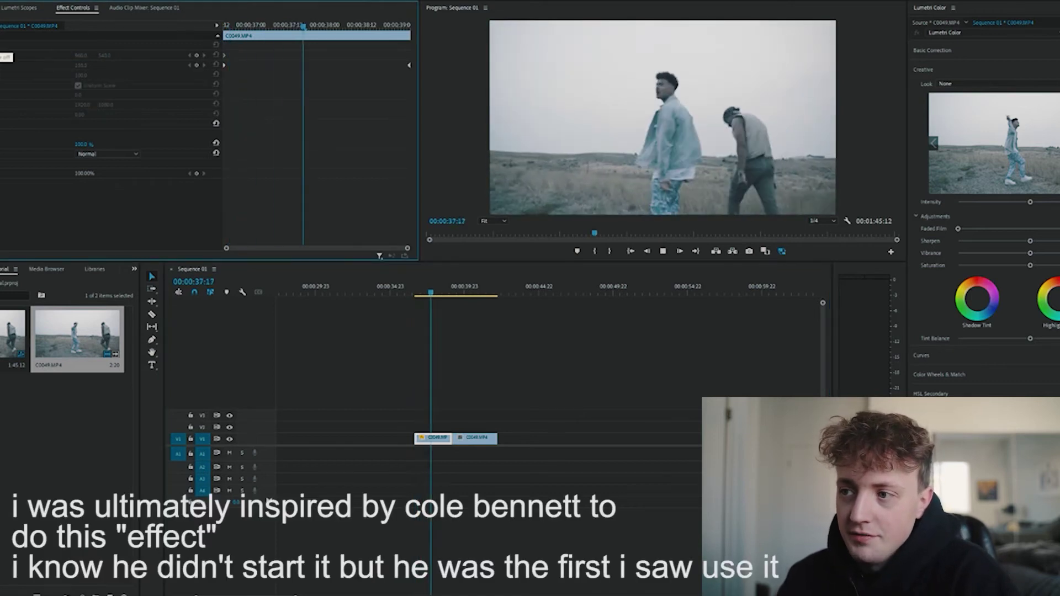
pyautogui.press('space')
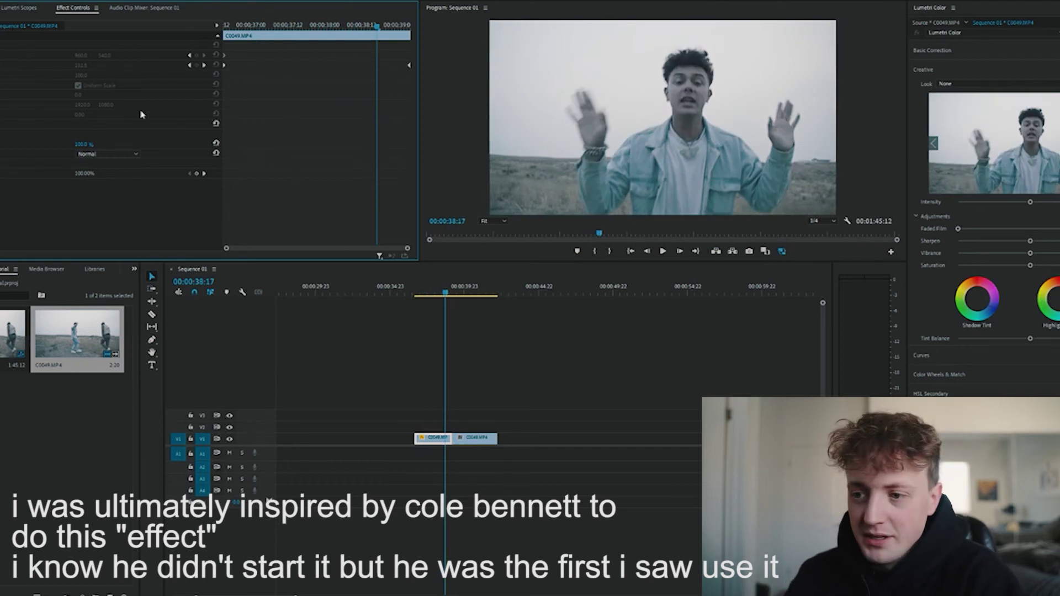
pyautogui.click(418, 296)
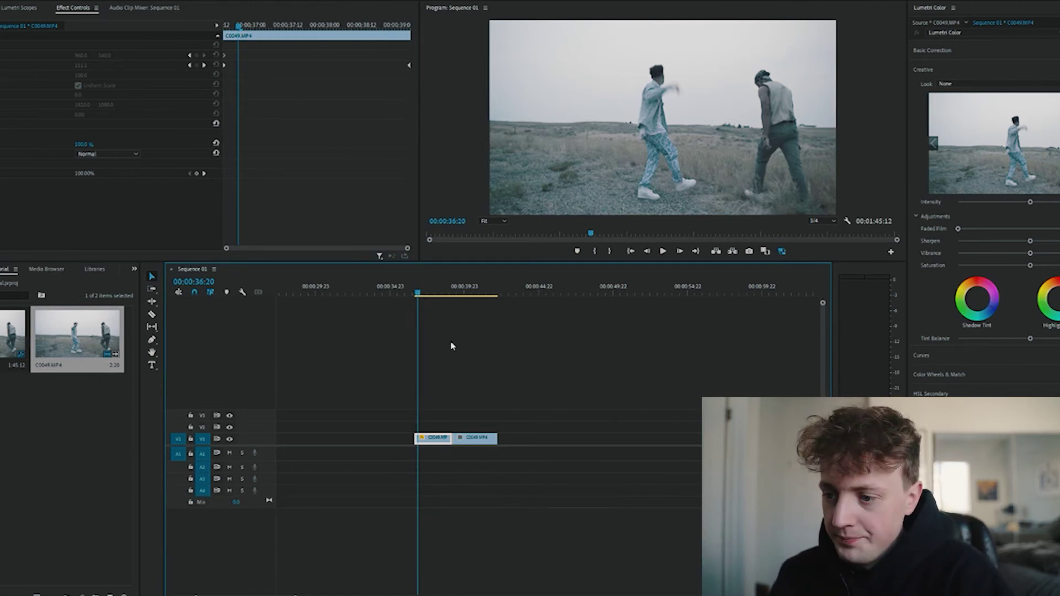
pyautogui.click(448, 307)
pyautogui.click(437, 292)
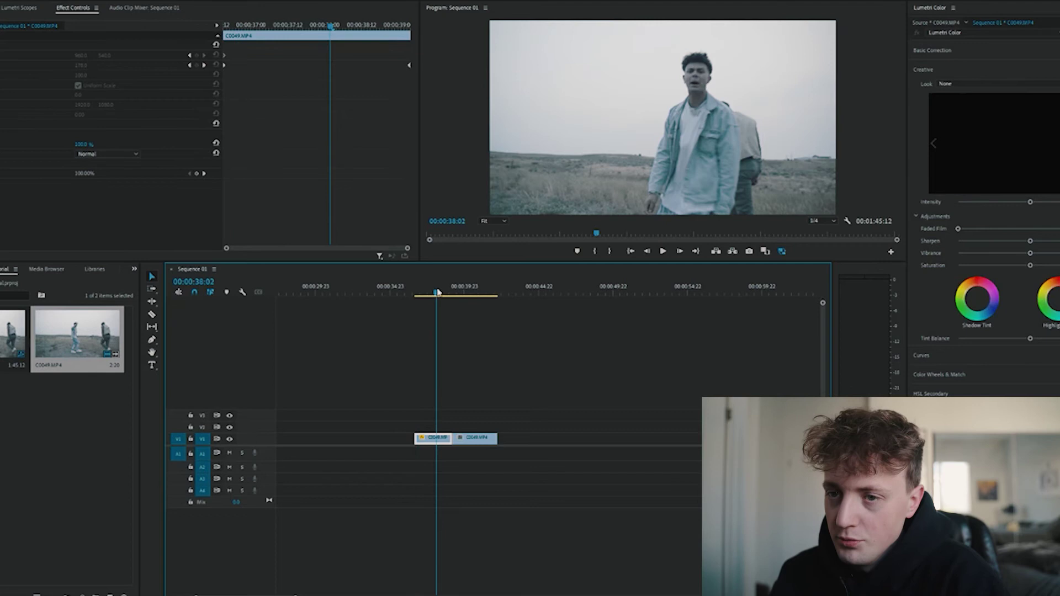
pyautogui.click(431, 437)
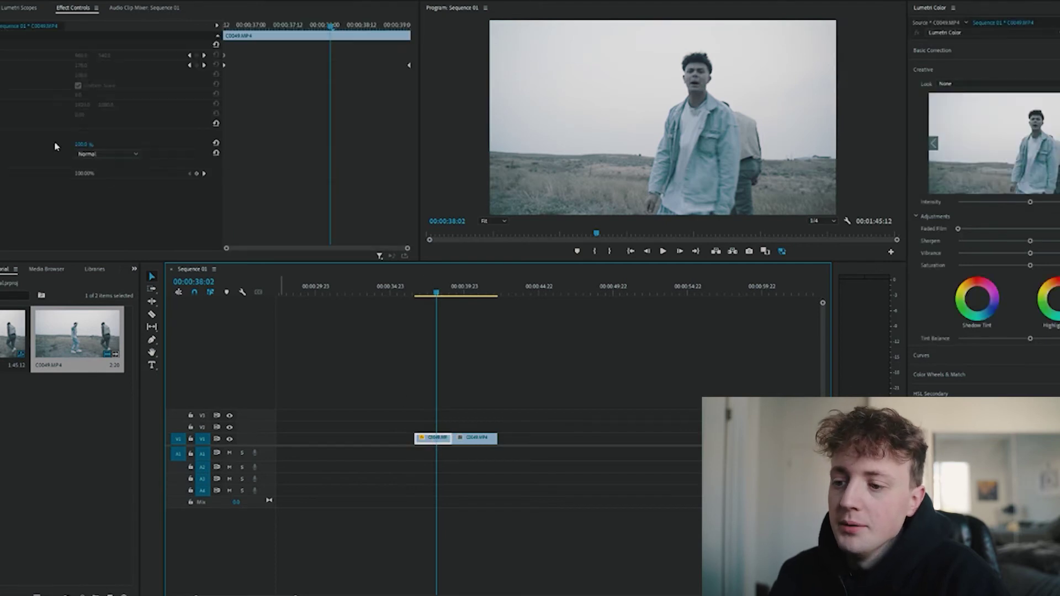
pyautogui.moveTo(436, 293); pyautogui.dragTo(455, 303)
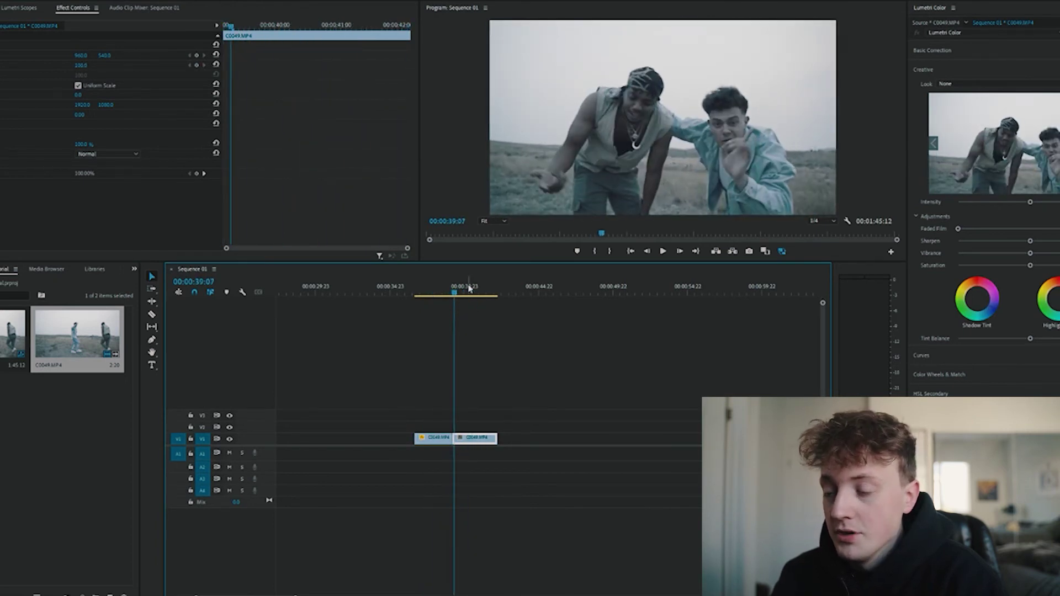
pyautogui.press('space')
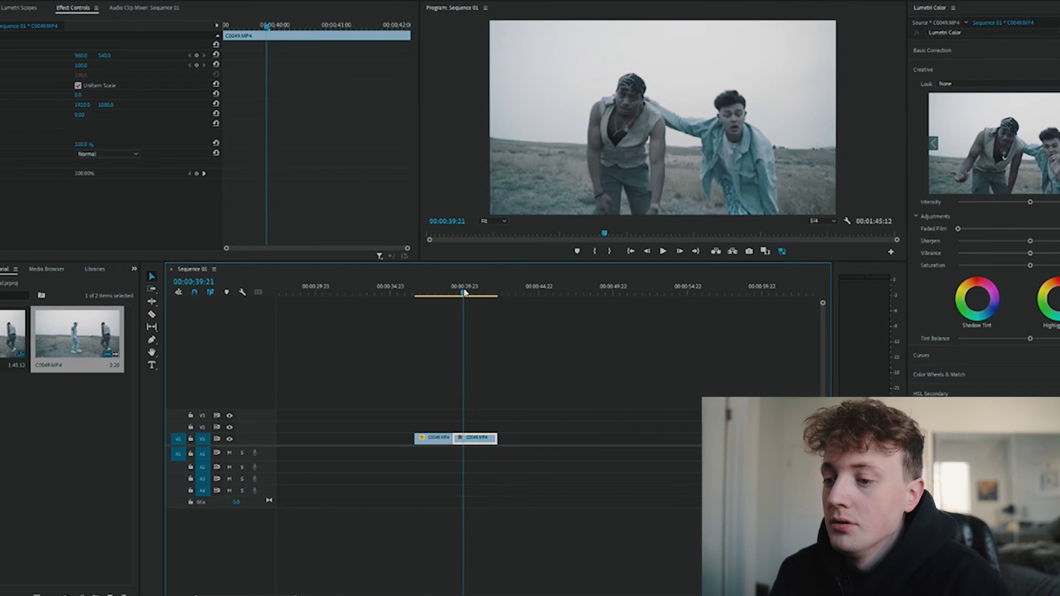
# Step: Keyframe the second clip's first frame at Scale 156 with Position 1036/521
pyautogui.press('space')
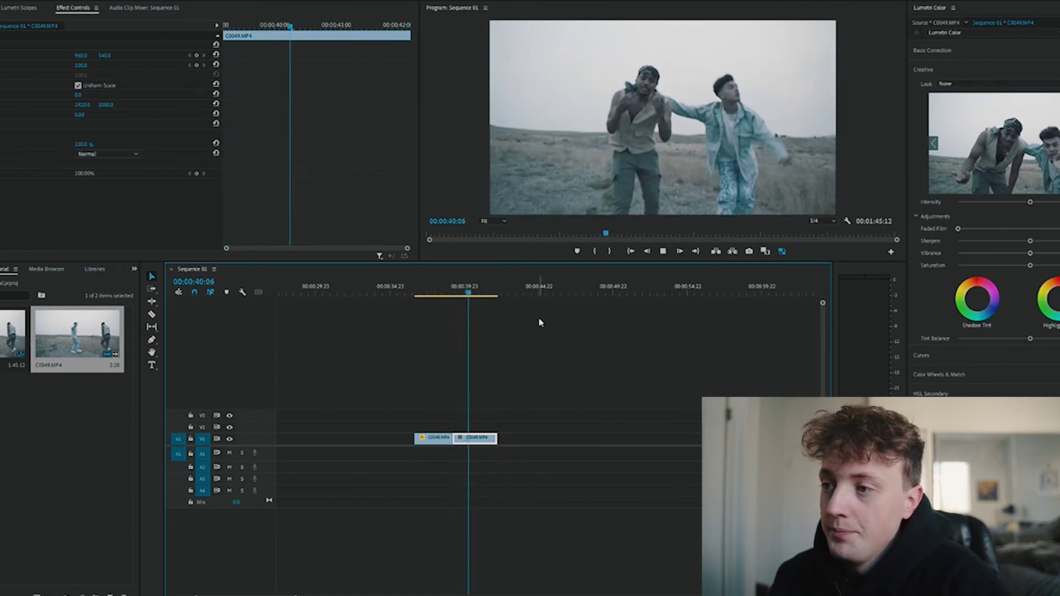
pyautogui.moveTo(485, 303); pyautogui.dragTo(454, 303)
pyautogui.click(474, 440)
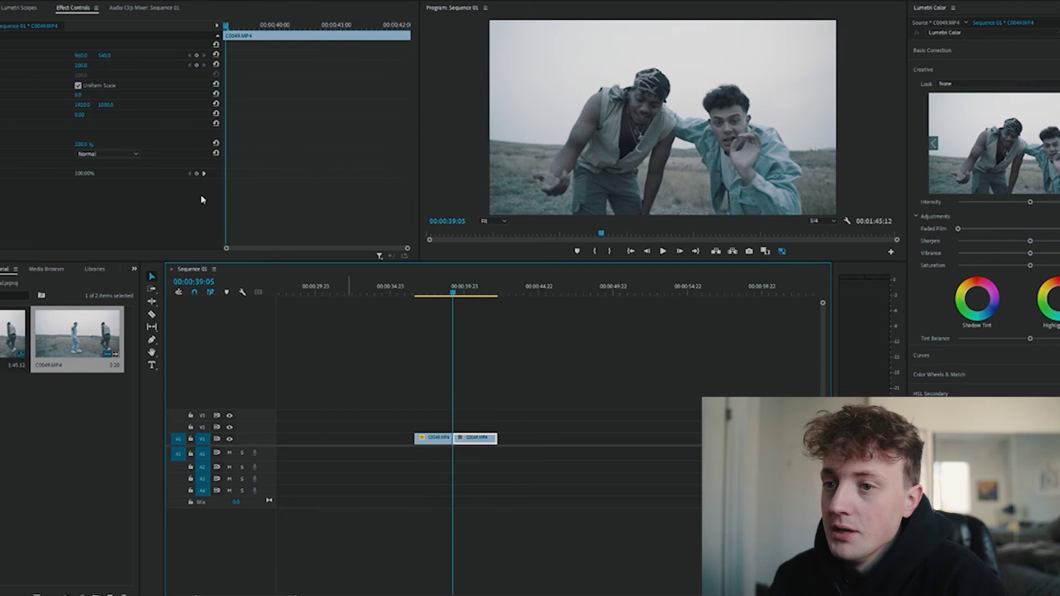
pyautogui.click(196, 65)
pyautogui.click(196, 55)
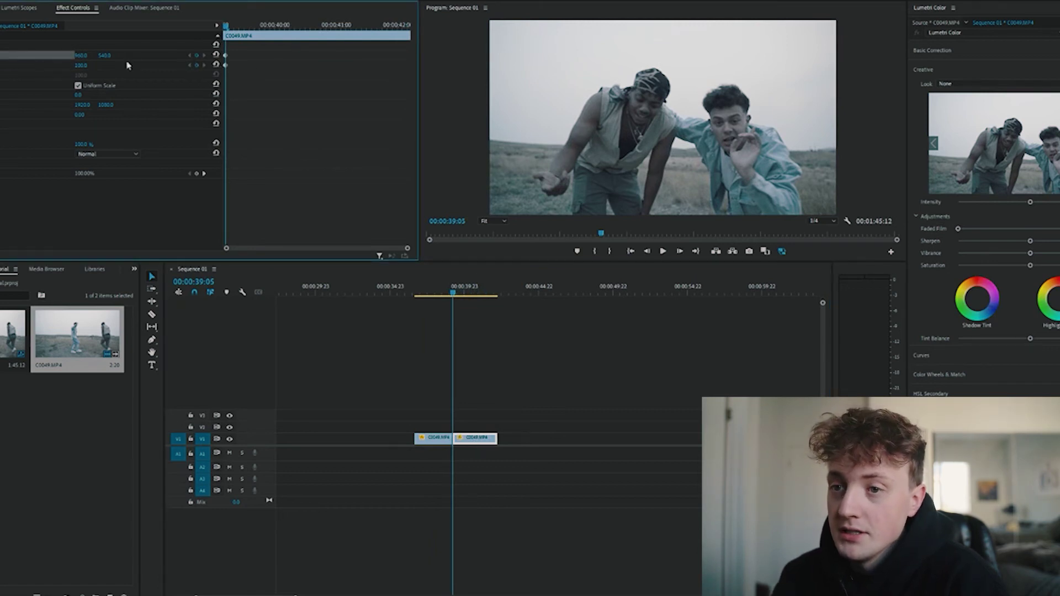
pyautogui.moveTo(89, 66); pyautogui.dragTo(109, 57)
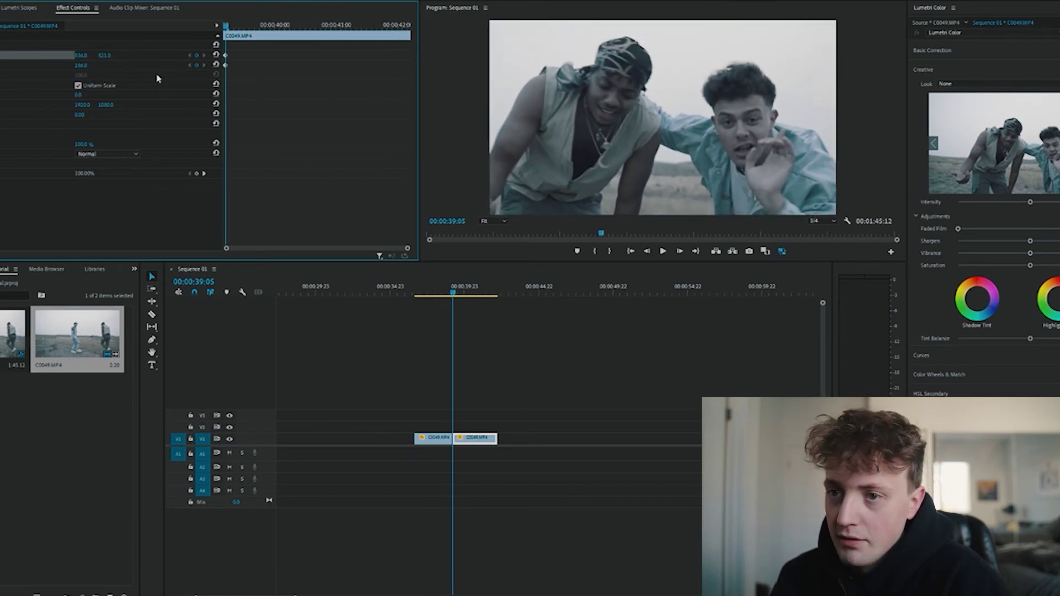
# Step: Reset Scale to 100 and re-centre Position on the second clip's last frame, then preview
pyautogui.moveTo(244, 25); pyautogui.dragTo(403, 25)
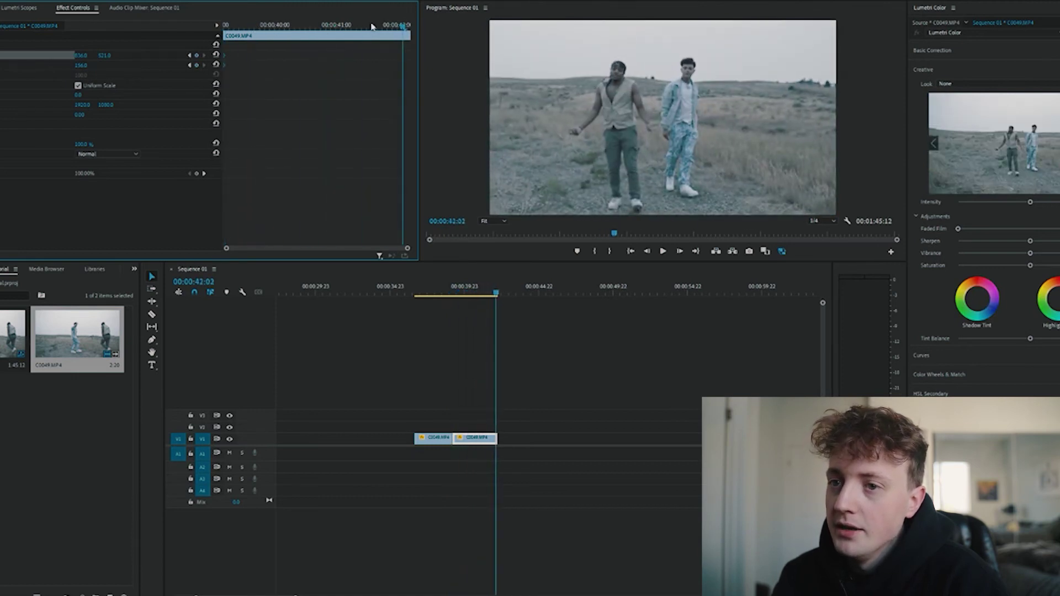
pyautogui.click(216, 65)
pyautogui.click(216, 55)
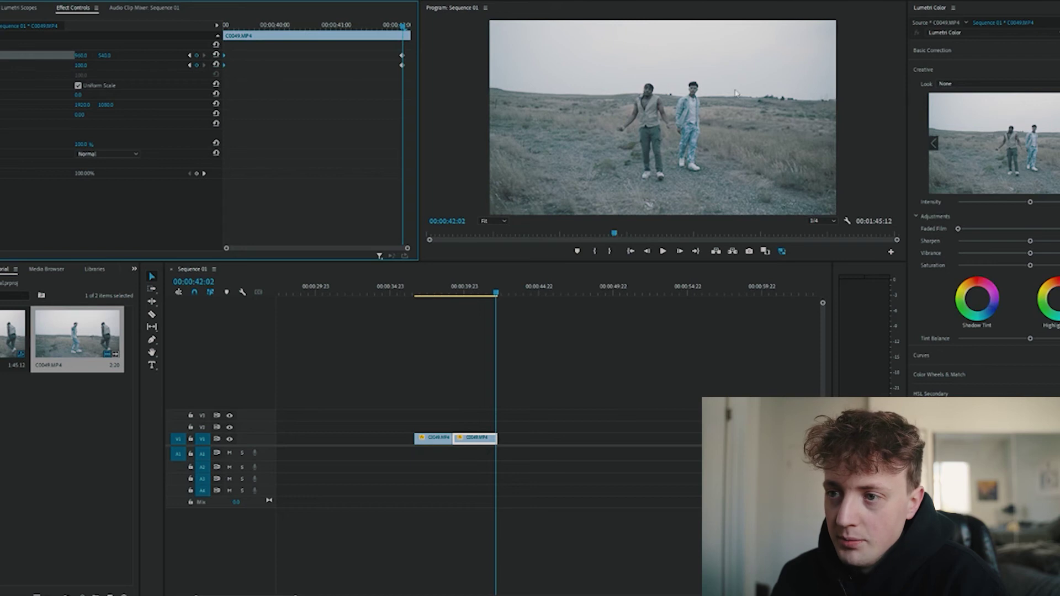
pyautogui.moveTo(401, 61); pyautogui.dragTo(416, 57)
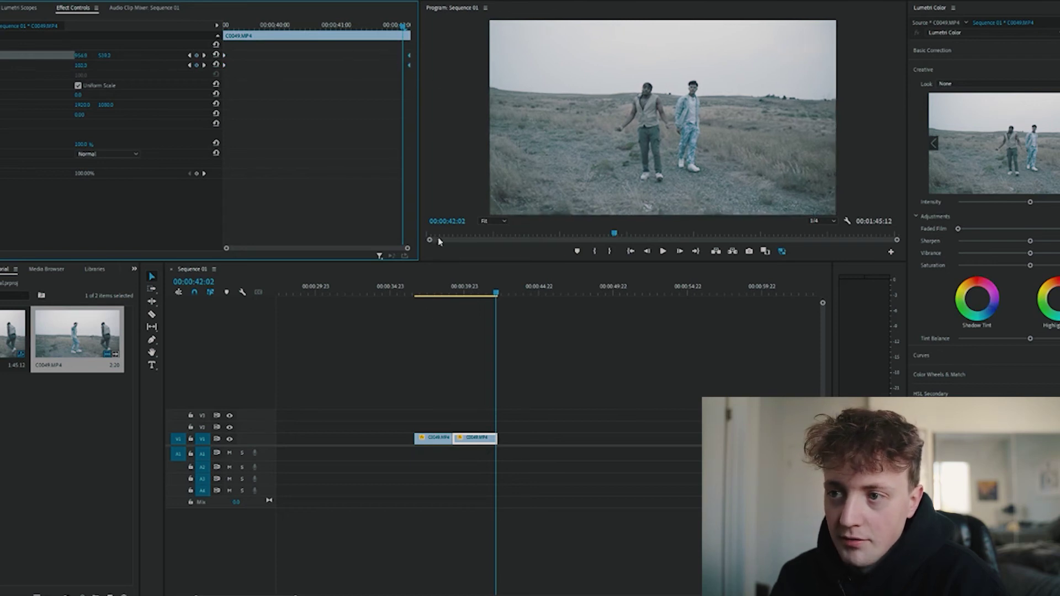
pyautogui.moveTo(458, 294); pyautogui.dragTo(453, 293)
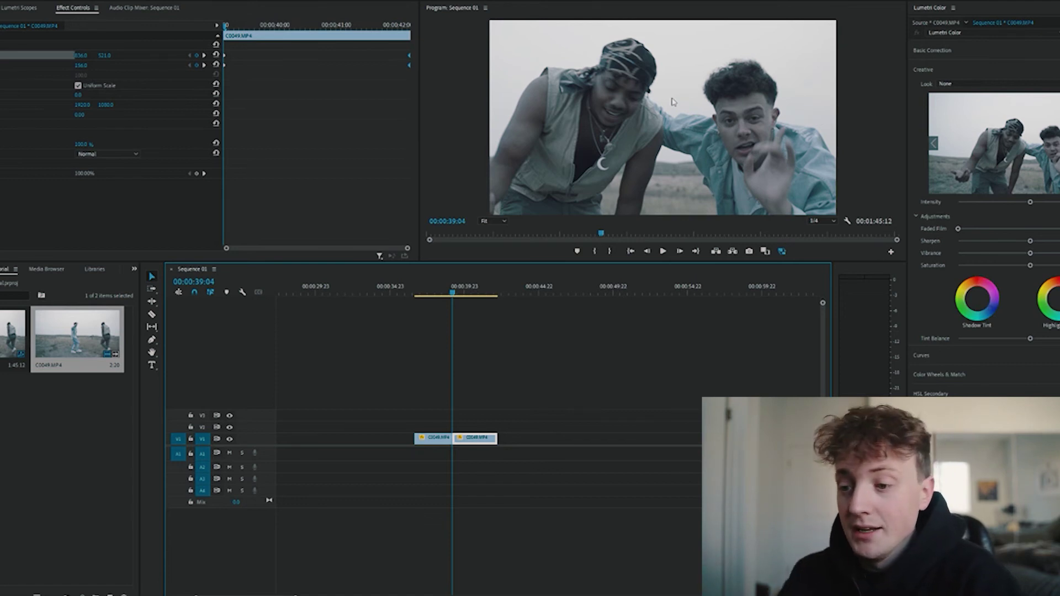
pyautogui.press('space')
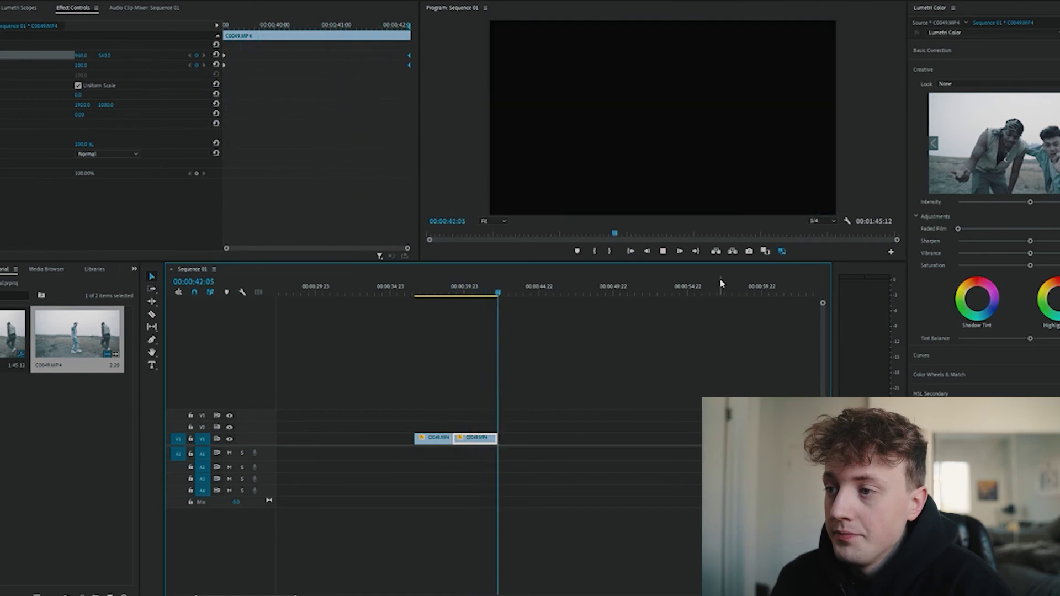
# Step: Replay the second clip's zoom-out from its start
pyautogui.moveTo(493, 292); pyautogui.dragTo(456, 301)
pyautogui.press('space')
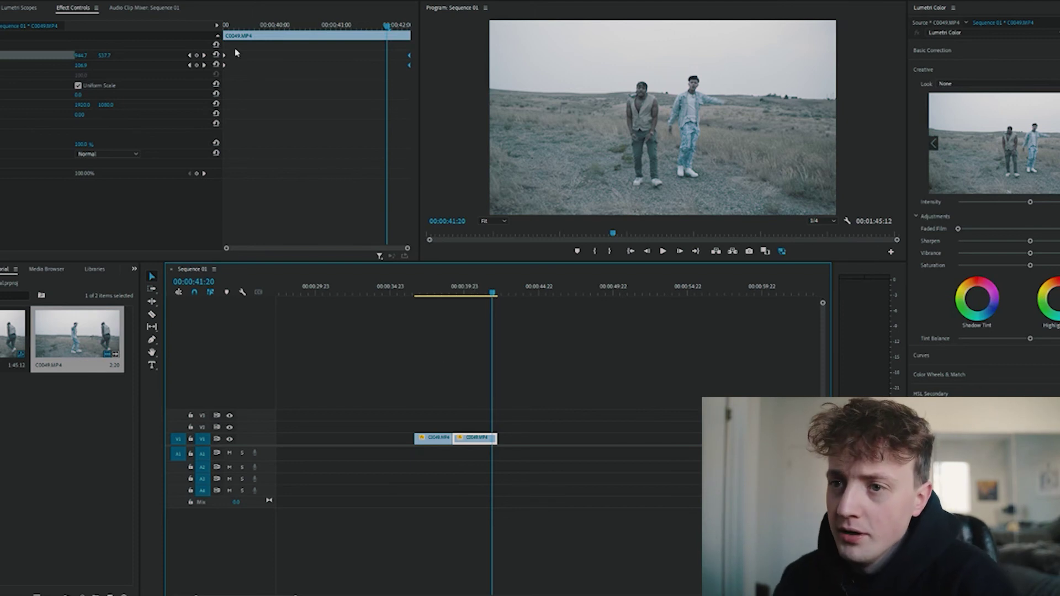
pyautogui.click(226, 26)
pyautogui.press('space')
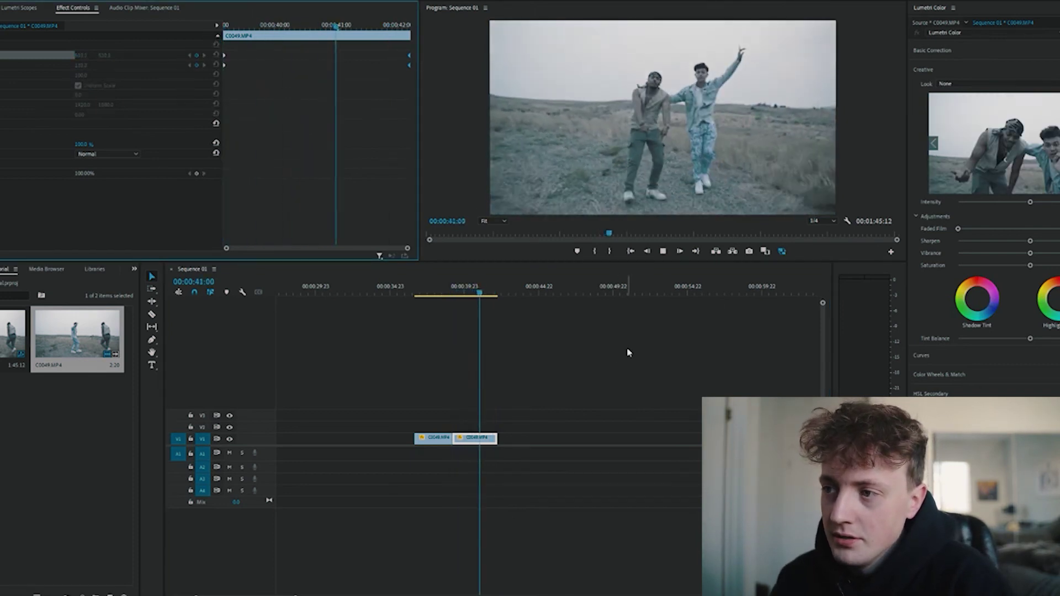
# Step: Adjust the opening Scale to about 154.5 and play the glide through again
pyautogui.click(453, 293)
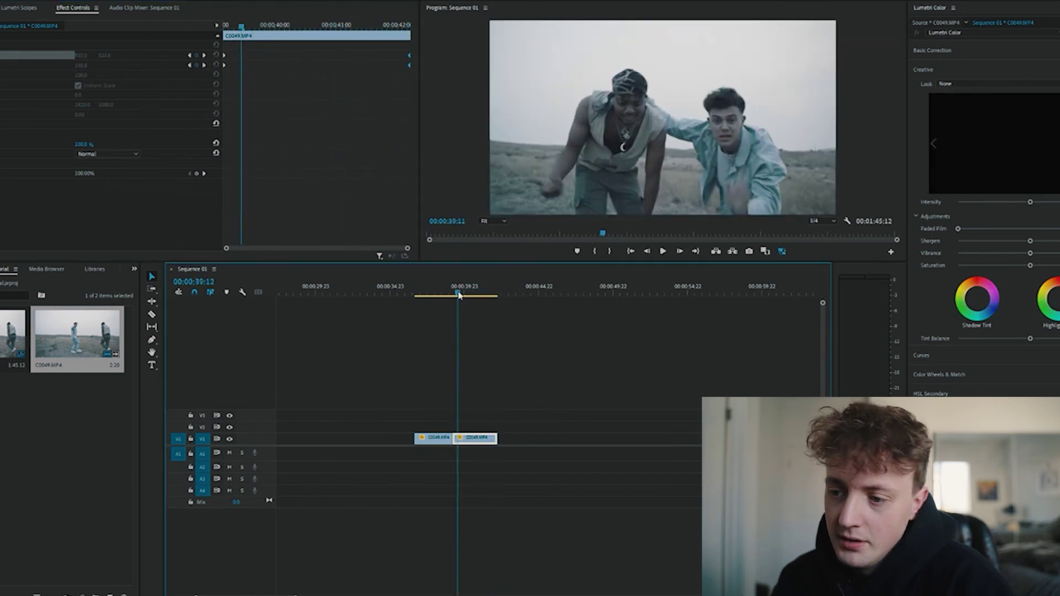
pyautogui.moveTo(81, 66); pyautogui.dragTo(108, 65)
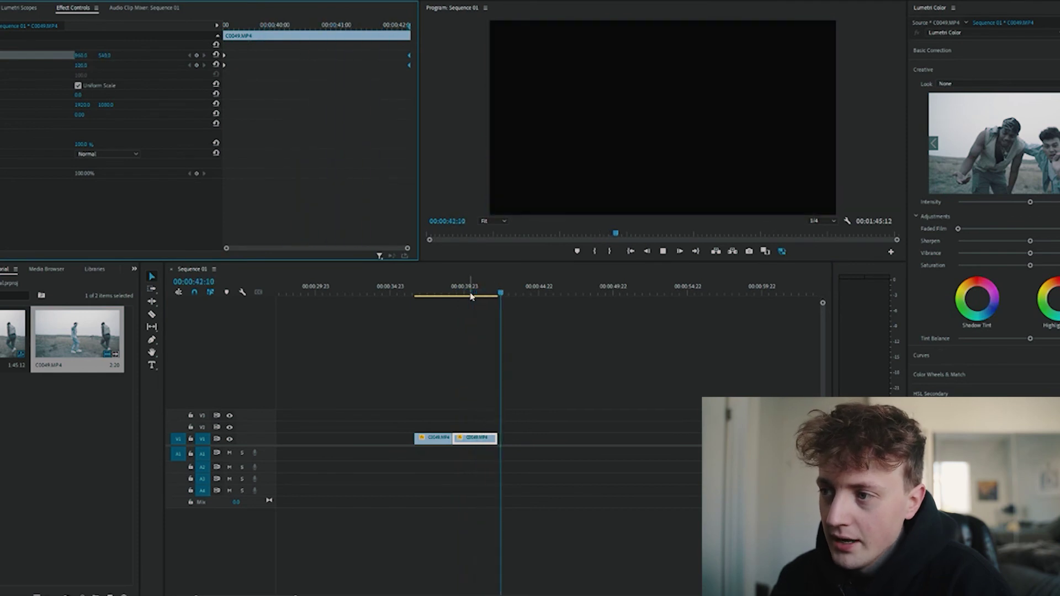
pyautogui.press('space')
pyautogui.moveTo(469, 297); pyautogui.dragTo(457, 295)
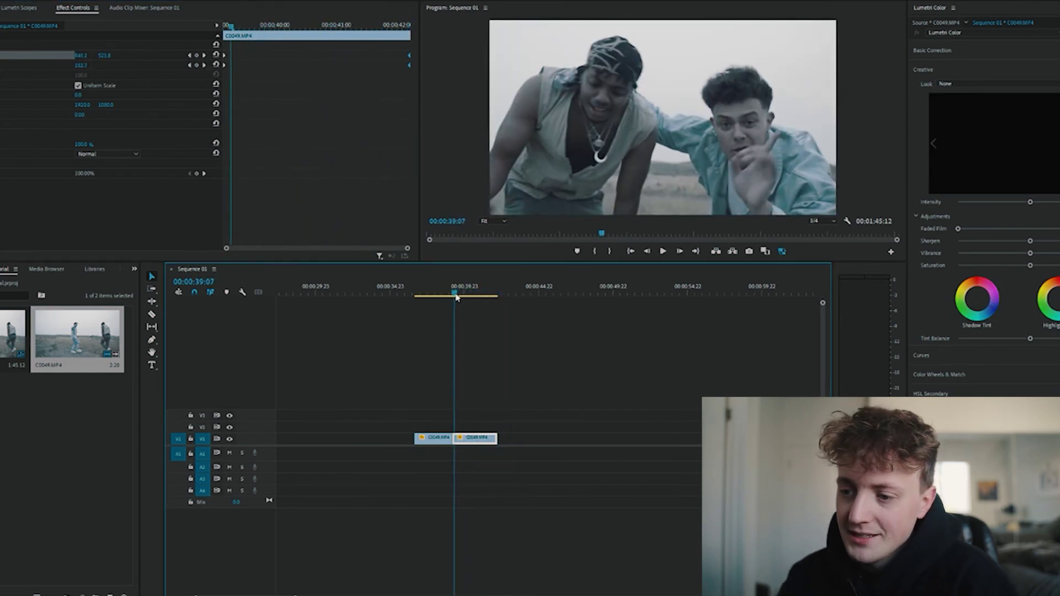